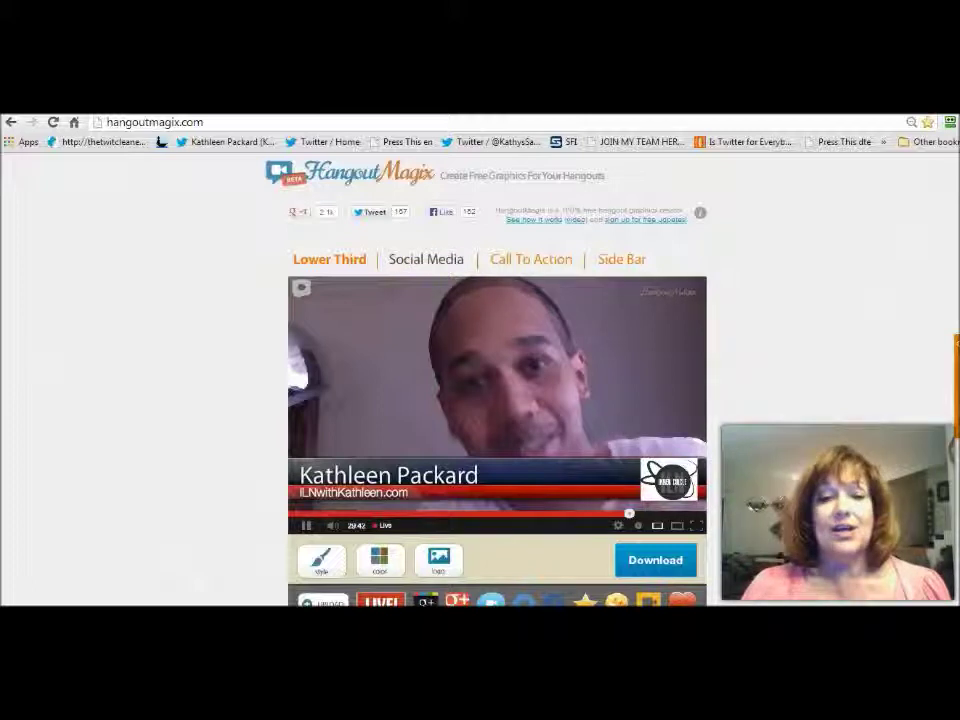
Preview the Social Media, Call To Action and Side Bar graphic templates
click(426, 260)
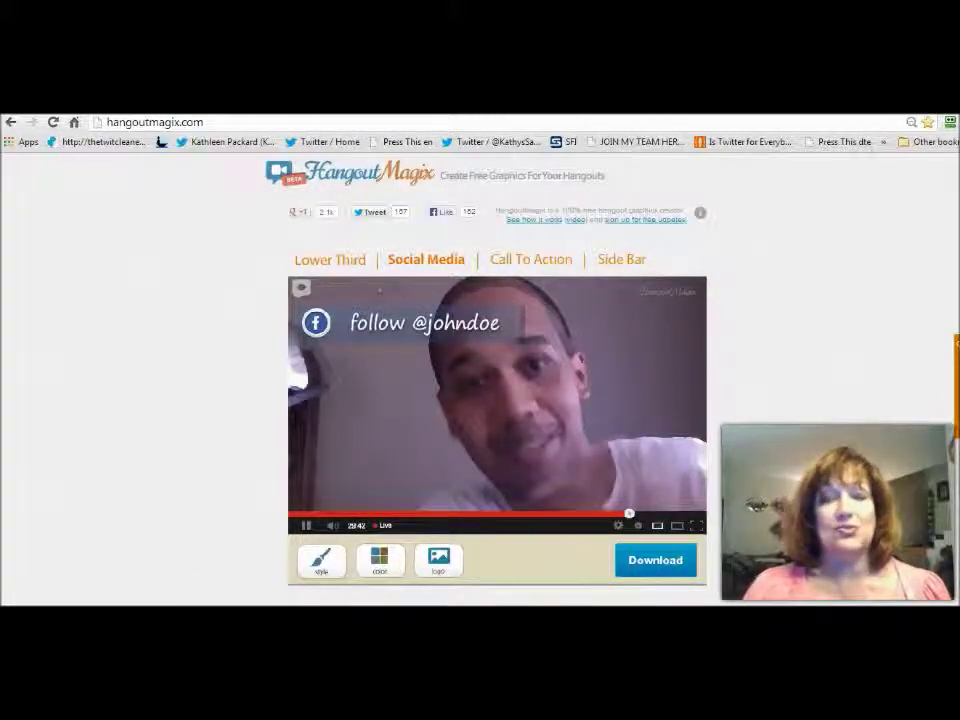
click(529, 260)
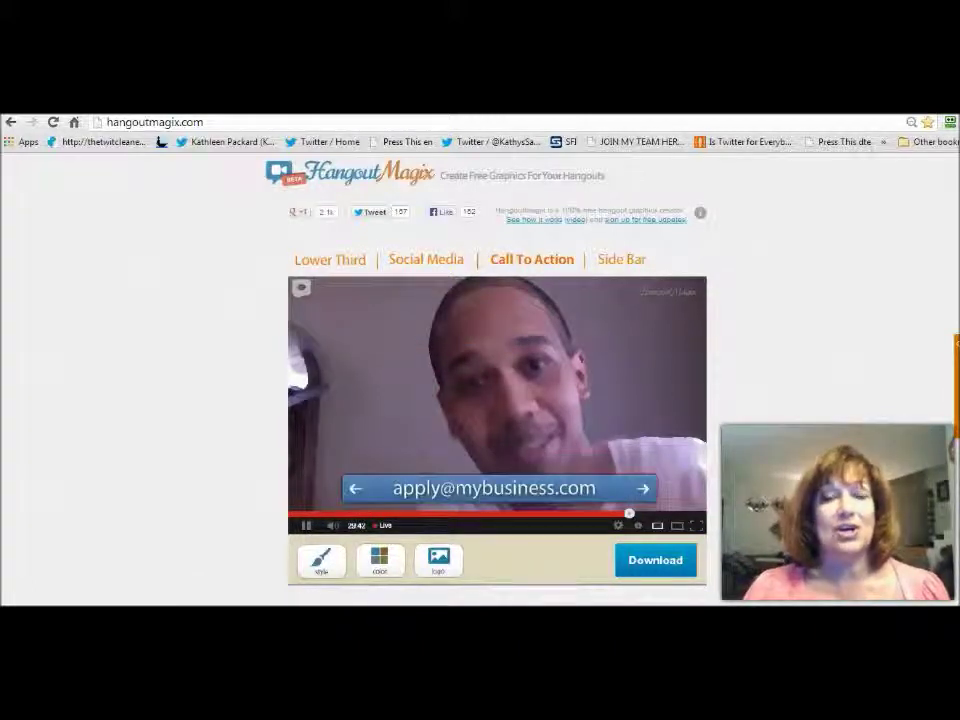
click(622, 259)
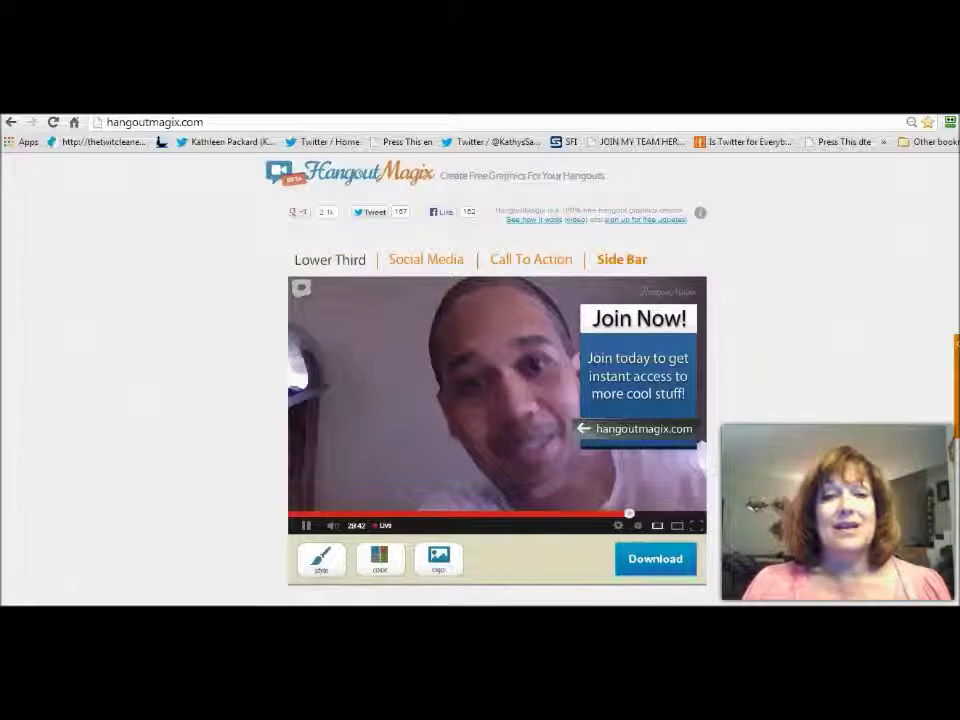
Return to the Lower Third template and replace its sample name with the presenter's full name
click(330, 260)
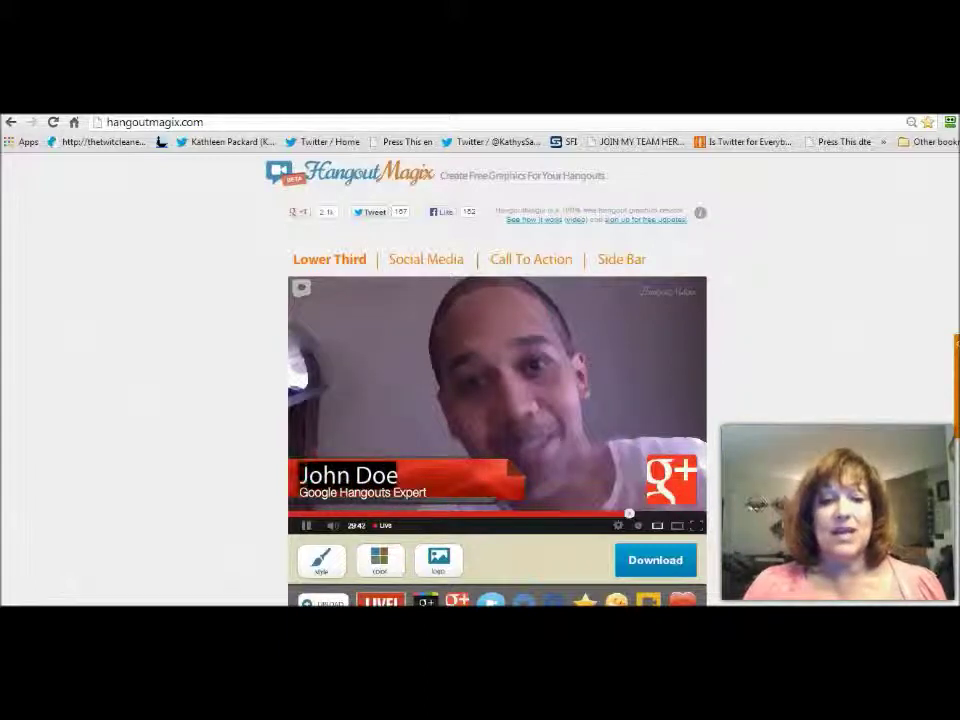
text(Kathlee)
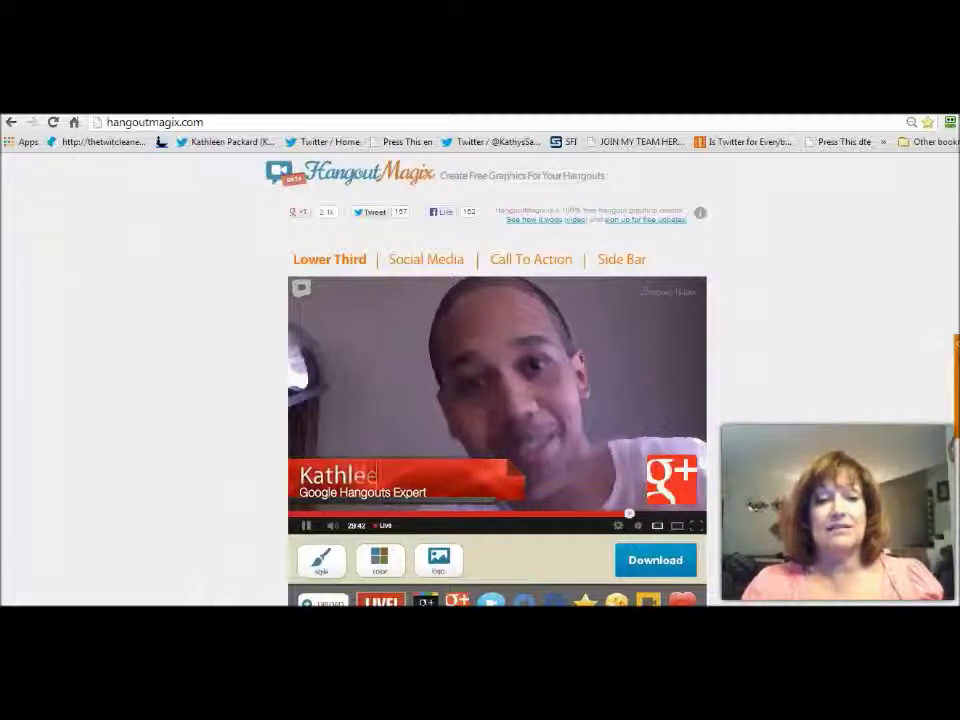
text(n Pa)
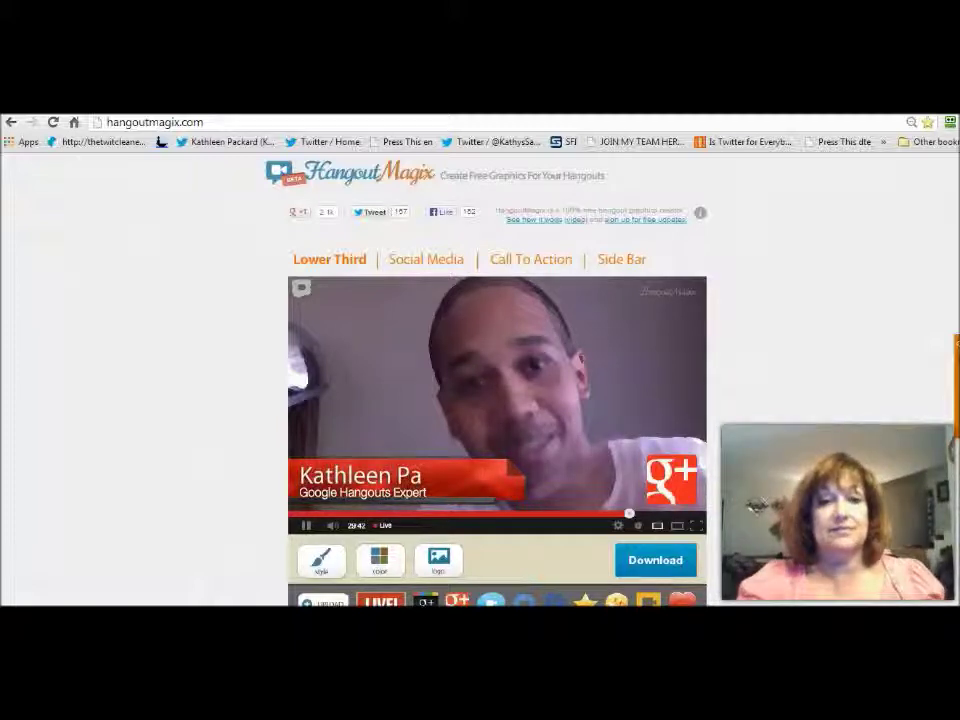
text(ckard)
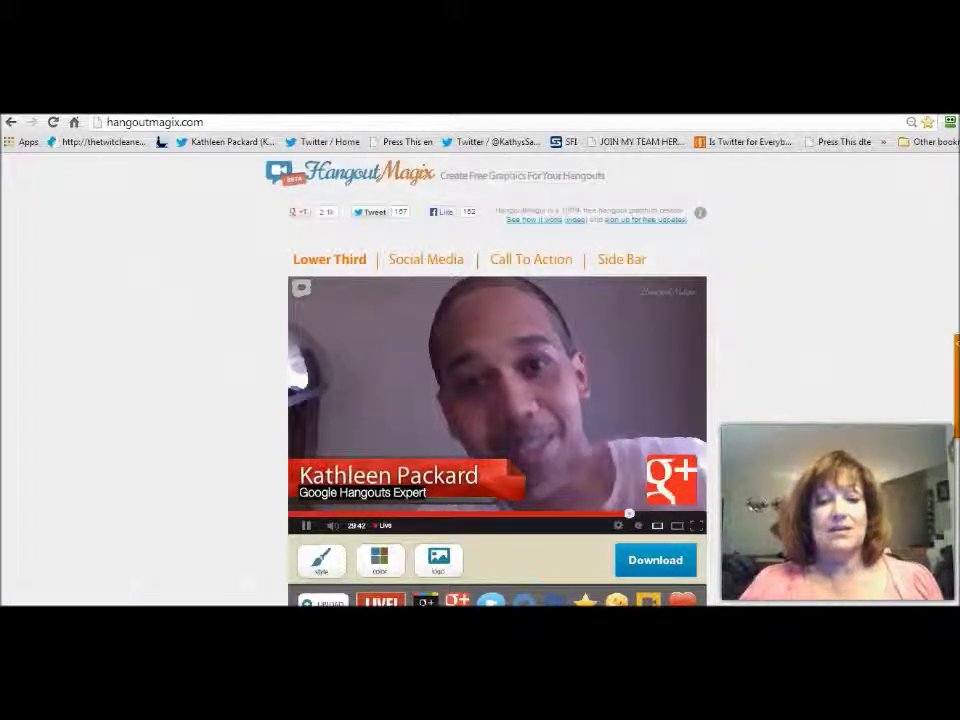
Replace the "Google Hangouts Expert" tagline under the name with the presenter's website address
text(lin)
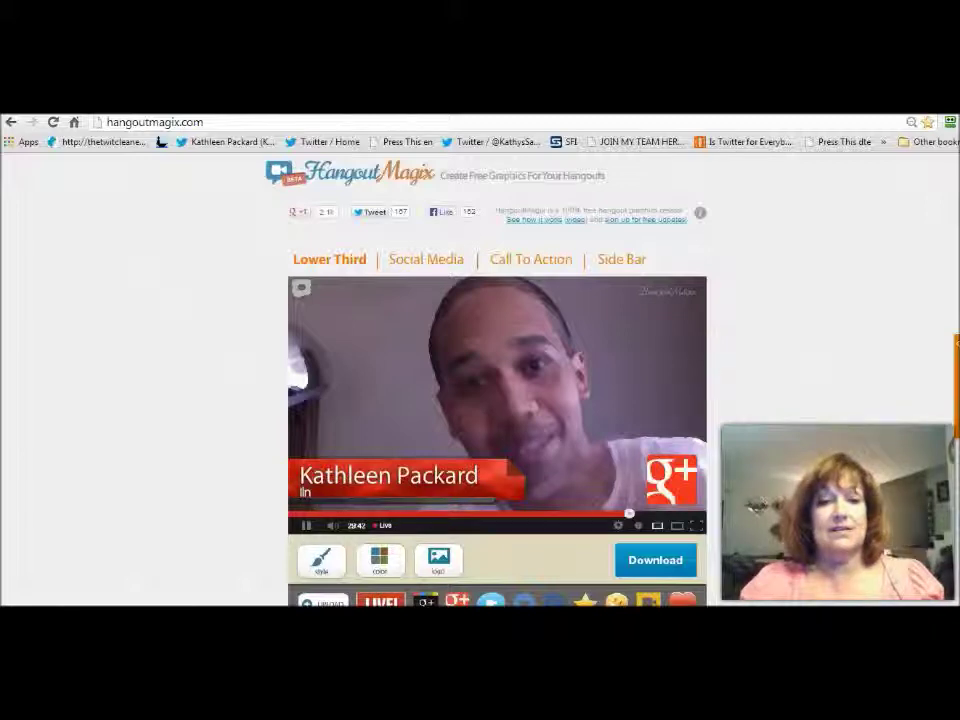
text(lin)
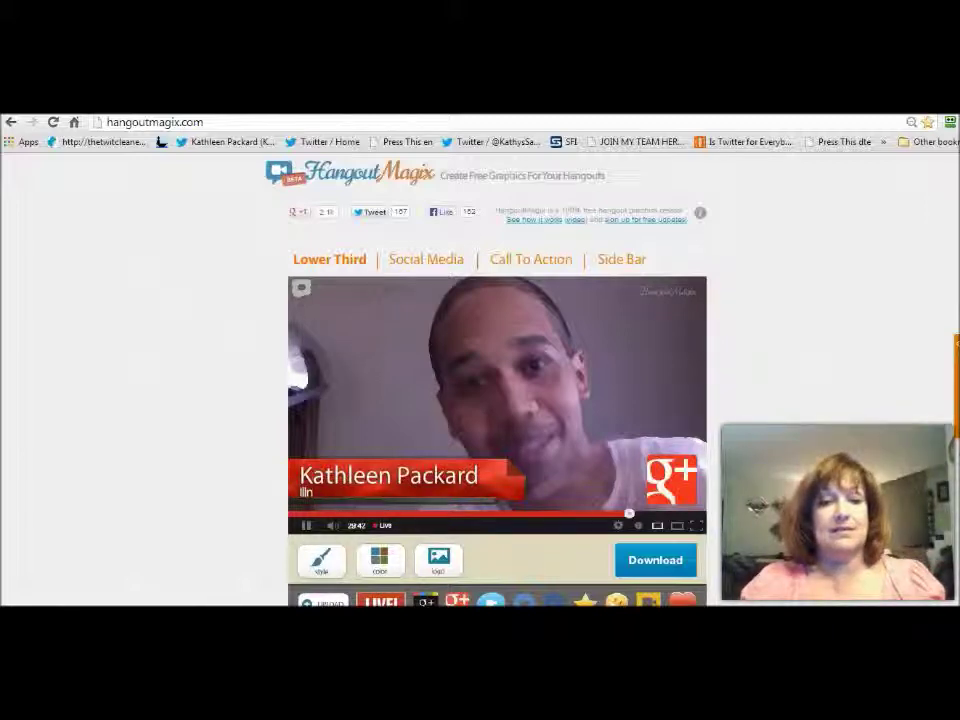
text(With)
key(BackSpace)
key(BackSpace)
key(BackSpace)
key(BackSpace)
text(with)
key(BackSpace)
key(BackSpace)
key(BackSpace)
key(BackSpace)
key(BackSpace)
key(BackSpace)
key(BackSpace)
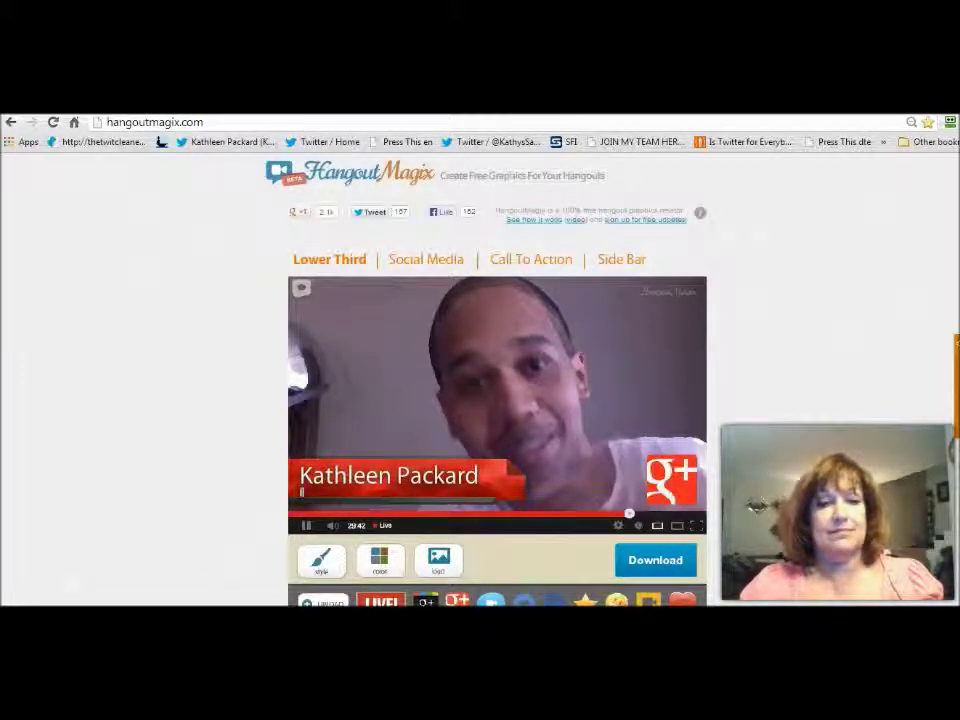
text(LNwithKathleen)
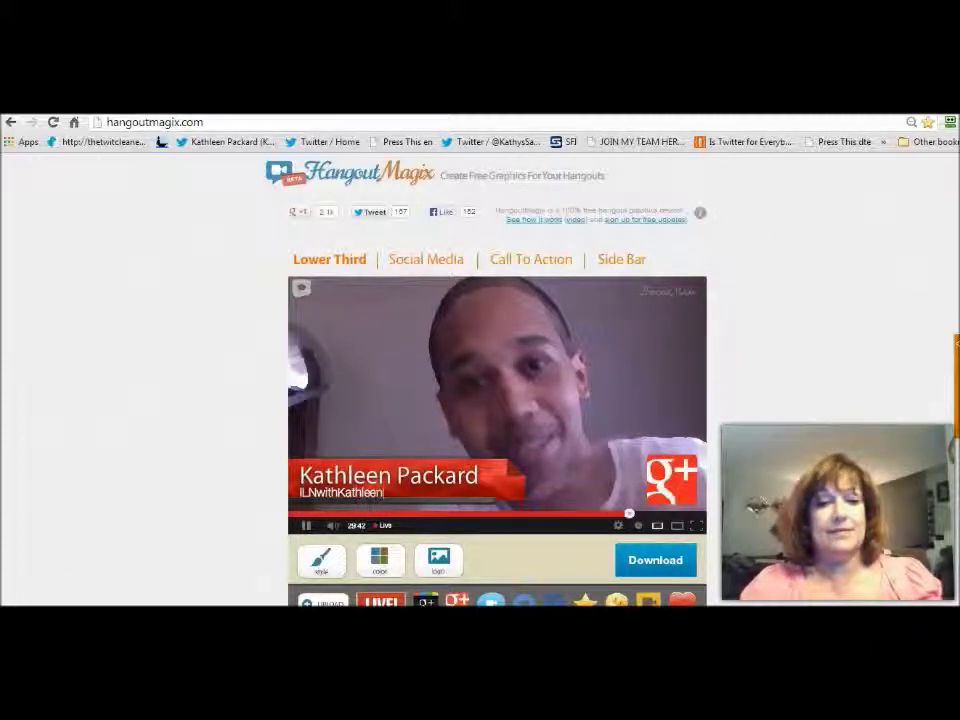
text(.com)
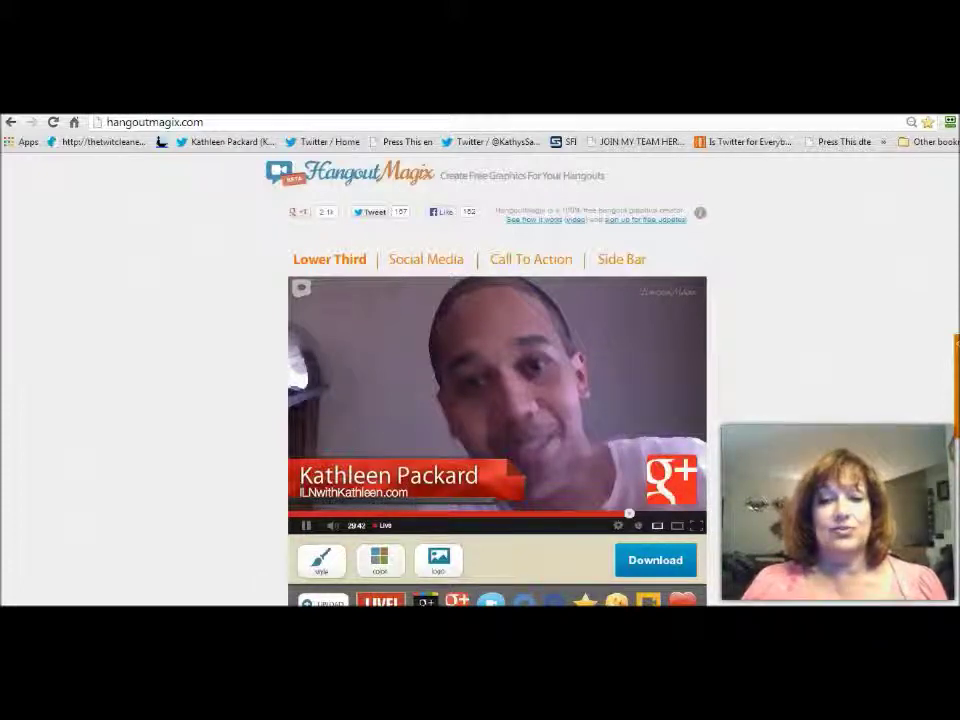
Upload the black Inner Circle image as the lower third's logo and choose a banner style for the graphic
click(324, 602)
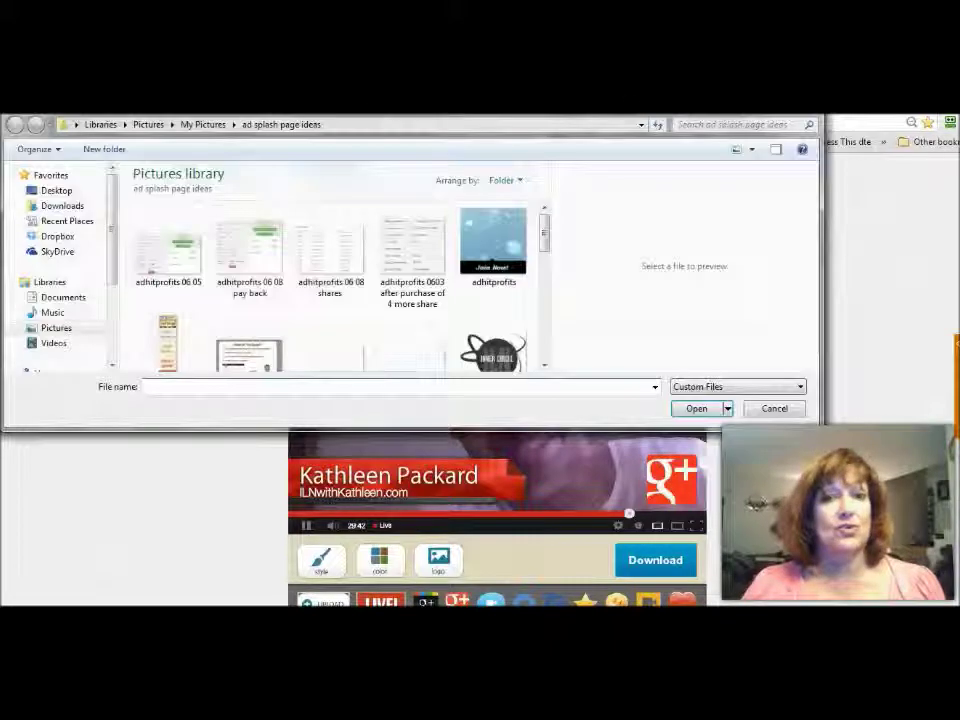
click(494, 342)
click(697, 408)
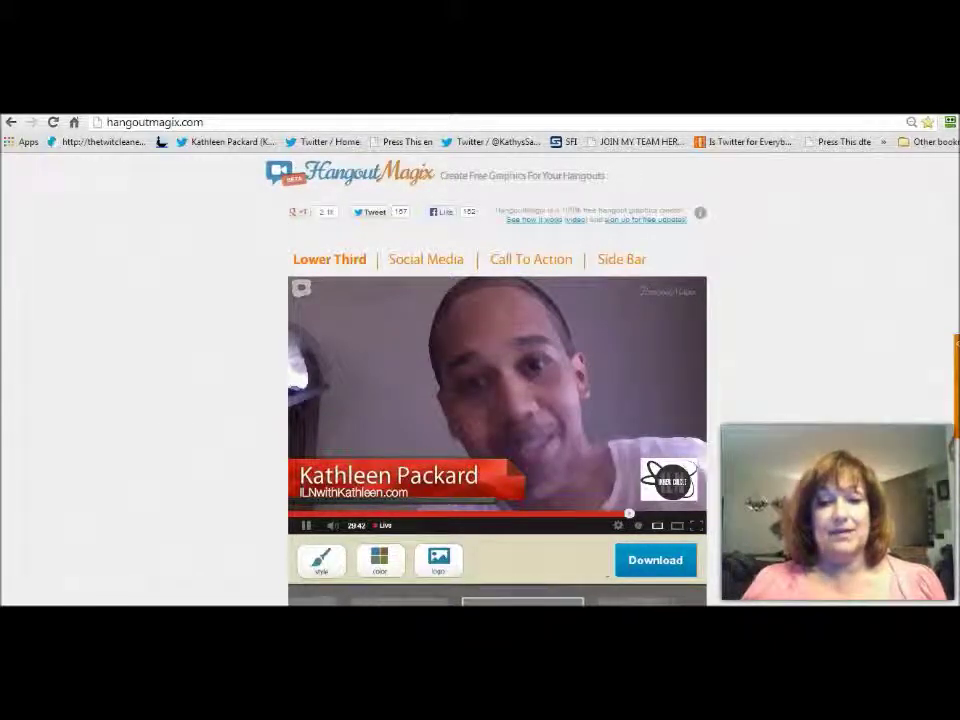
click(523, 602)
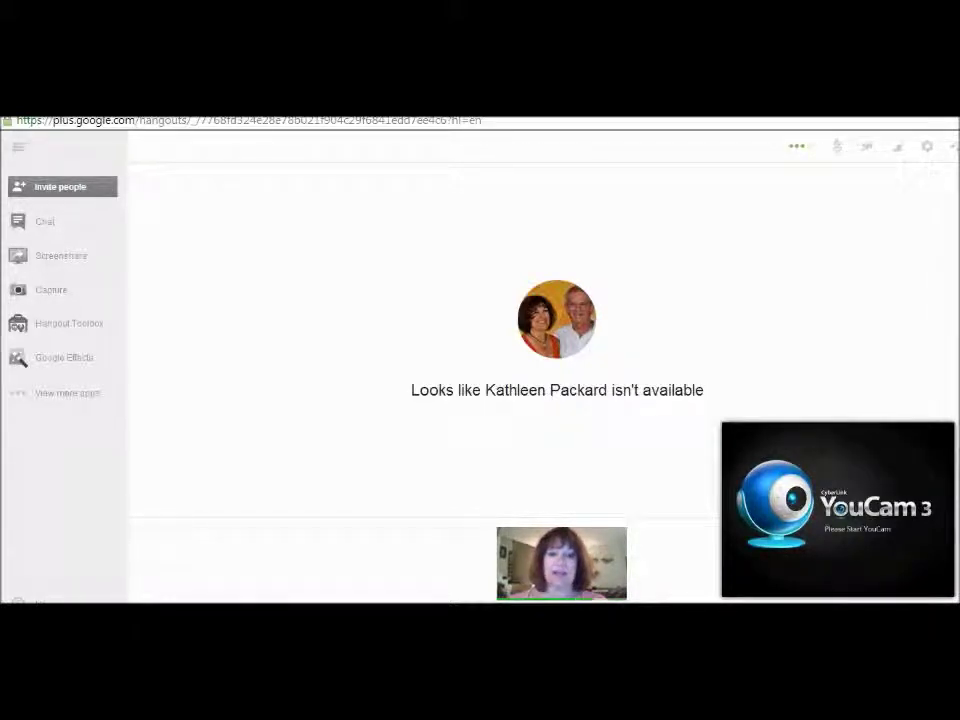
In the Google+ Hangout, open Hangout Toolbox and show its Lower Third settings
mouse_move(111, 319)
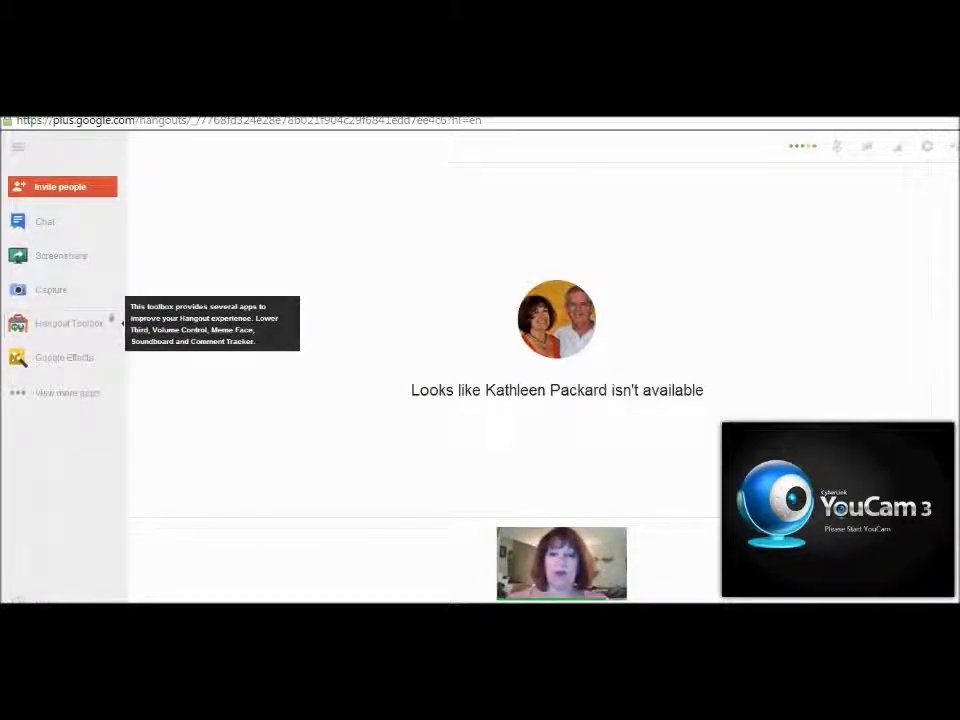
click(111, 319)
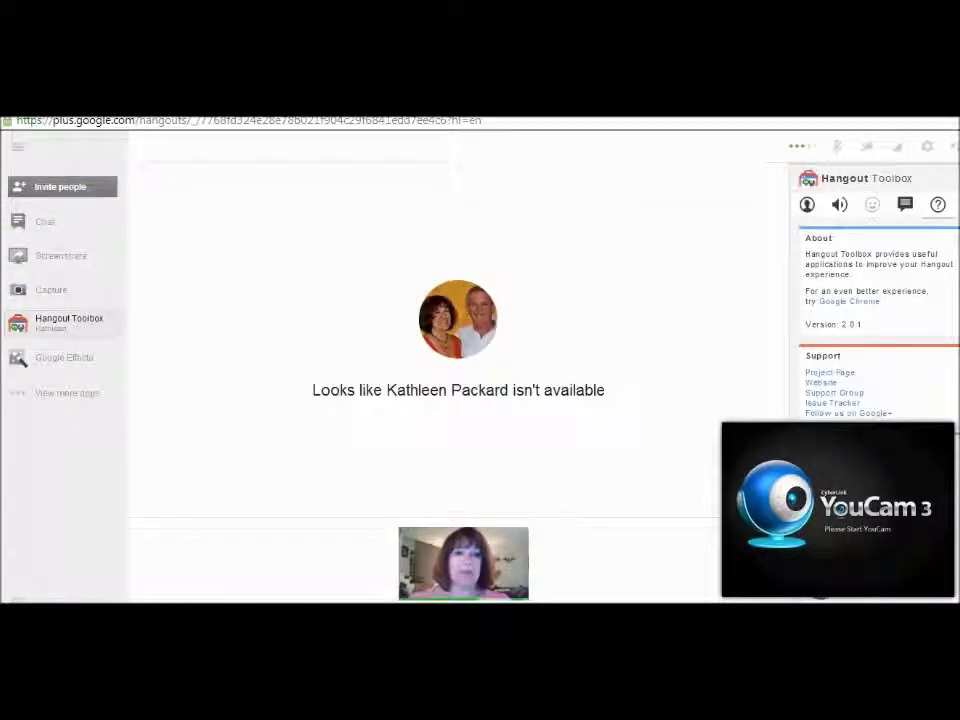
click(807, 205)
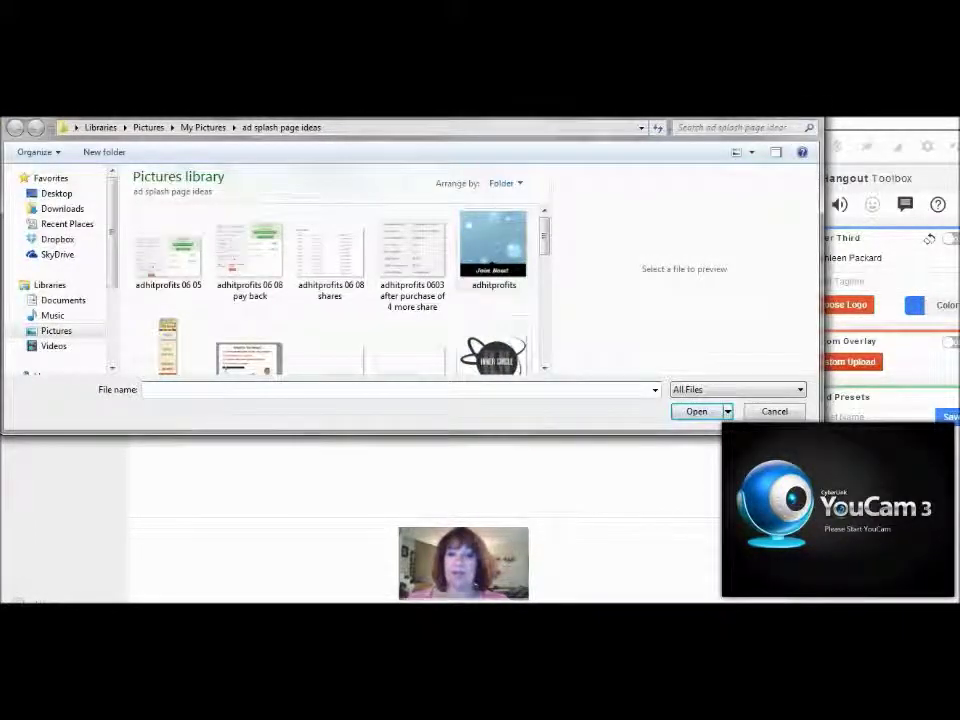
Upload the "hangouts 1" picture from the ad splash page ideas folder as the custom overlay and turn the overlay on
scroll(330, 265, down, 1)
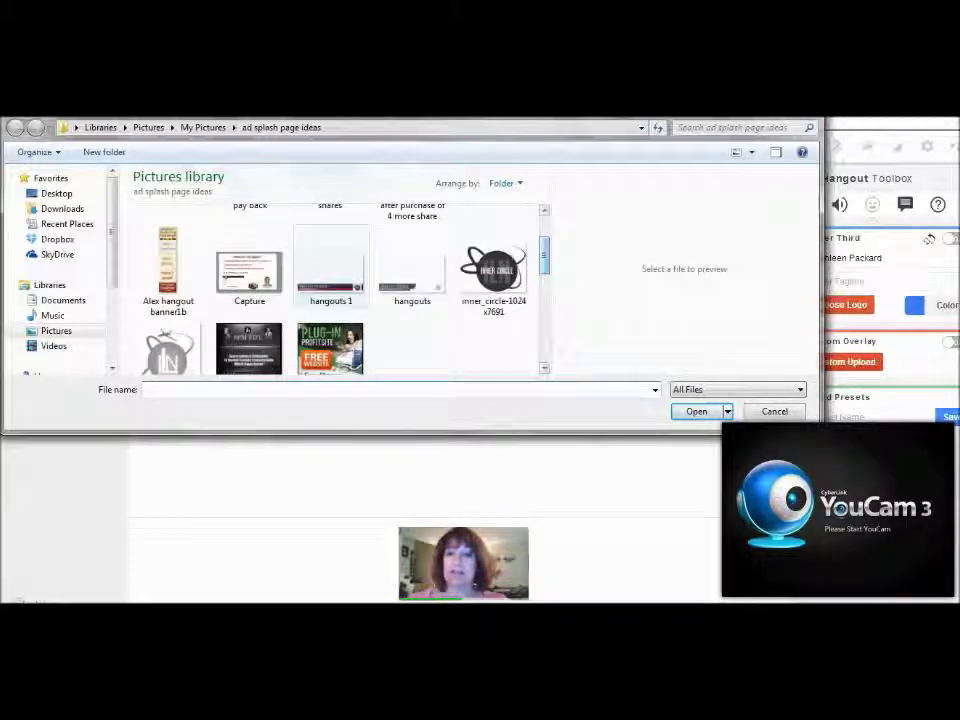
click(331, 268)
click(697, 411)
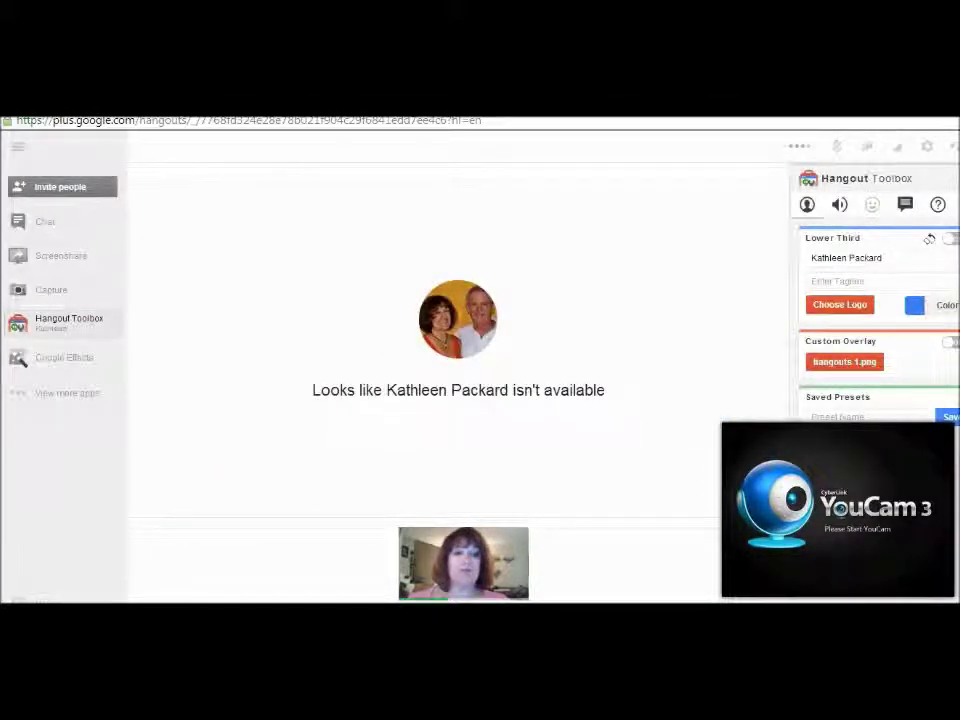
click(953, 342)
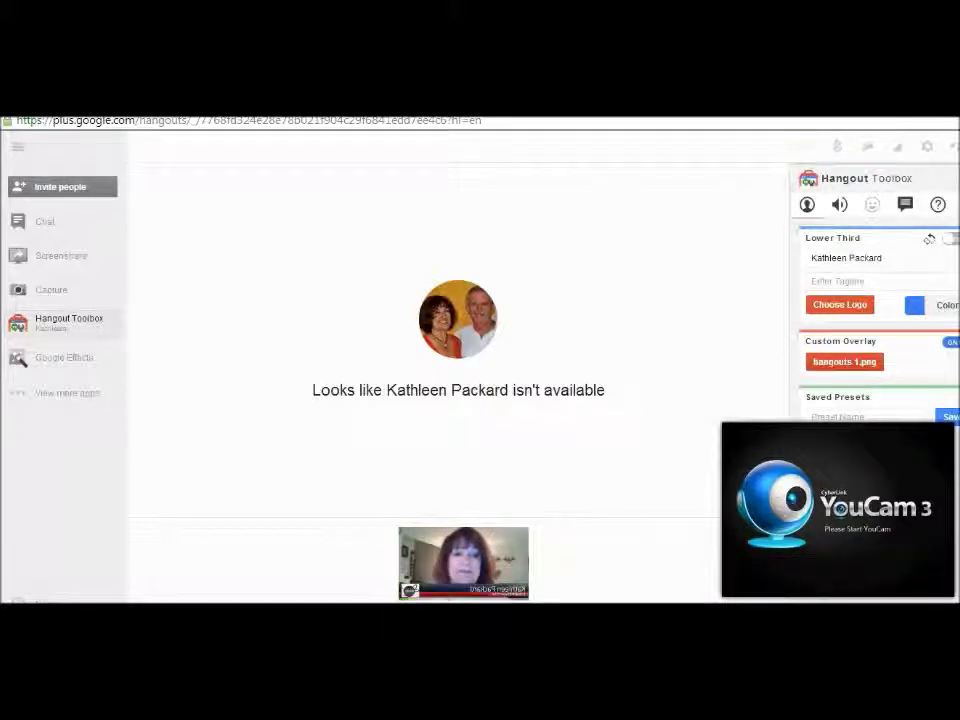